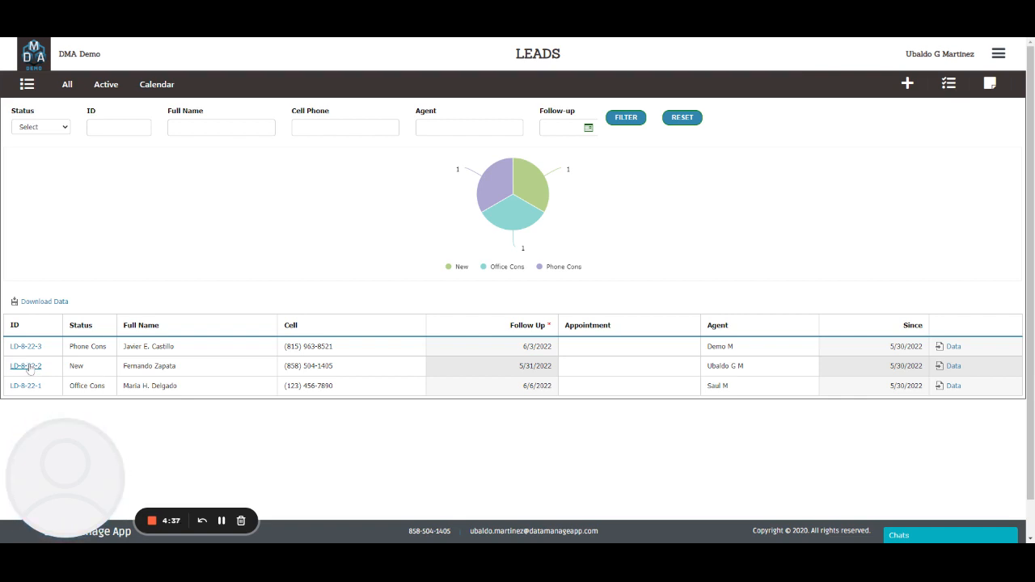
Open lead LD-8-22-2, change its status to 3. Phone Cons, and save the update.
click(27, 367)
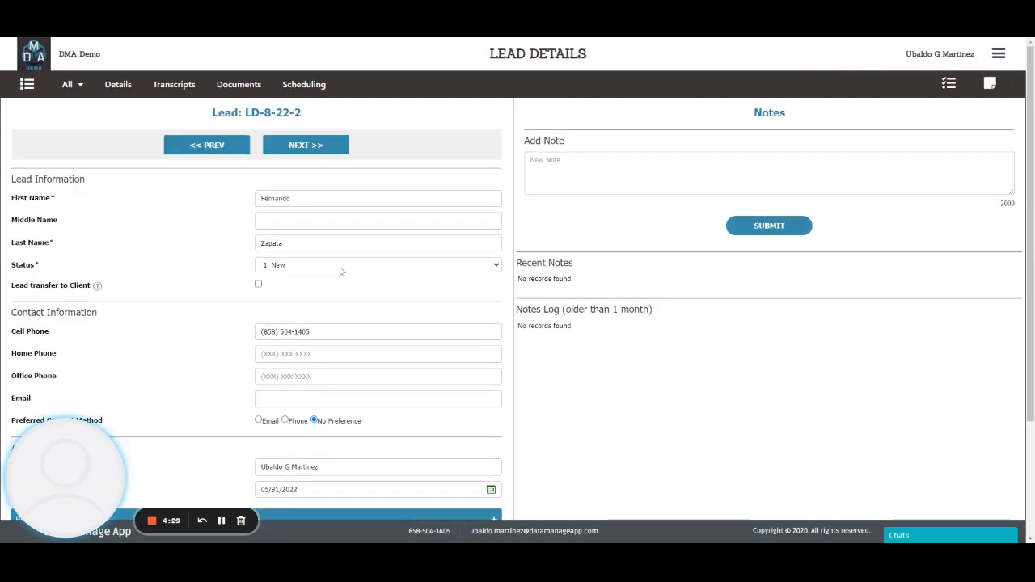
click(318, 302)
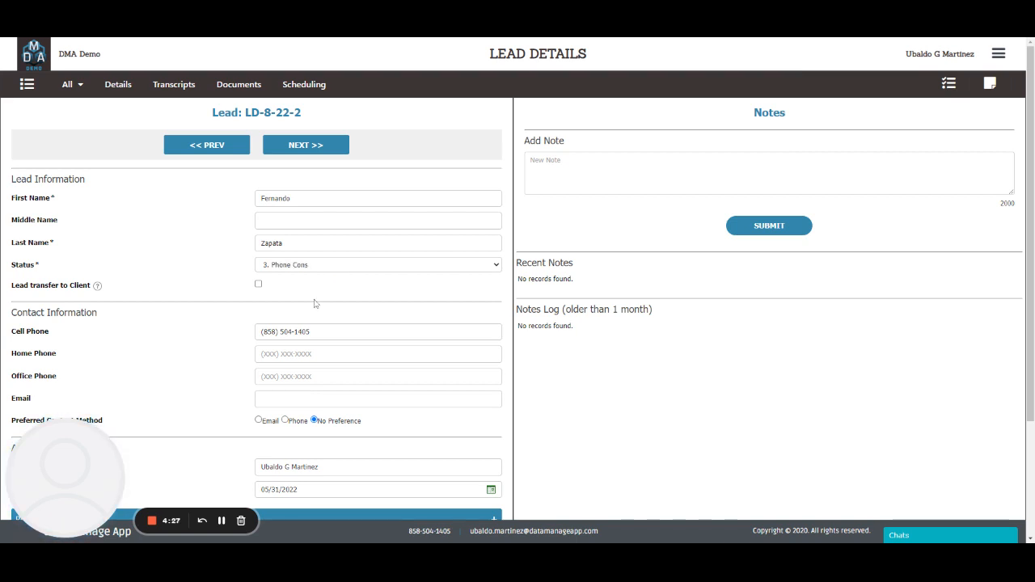
scroll(319, 304, down, 2)
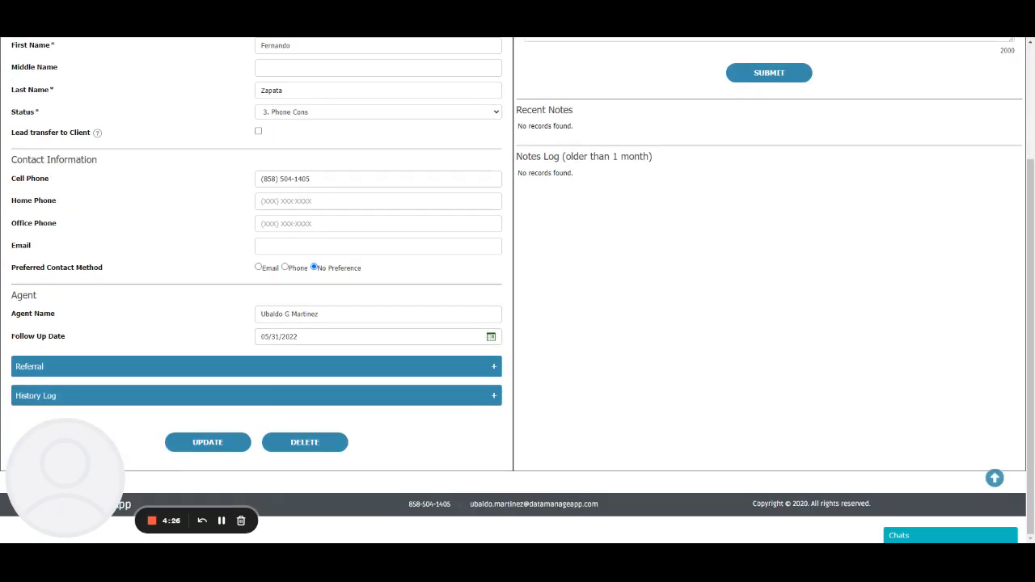
click(209, 441)
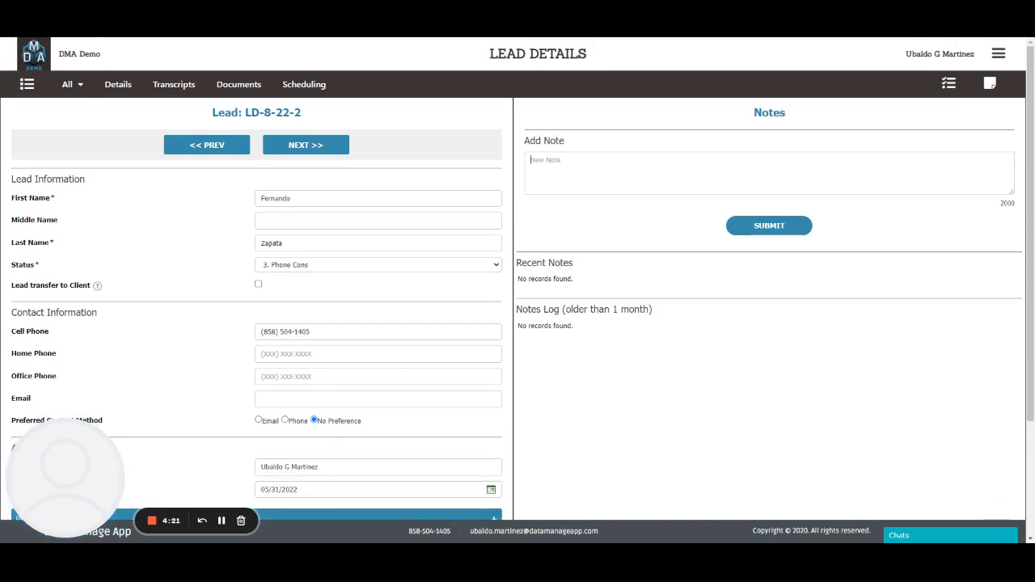
Open the lead's phone appointment scheduling and choose the agent as the member.
click(311, 91)
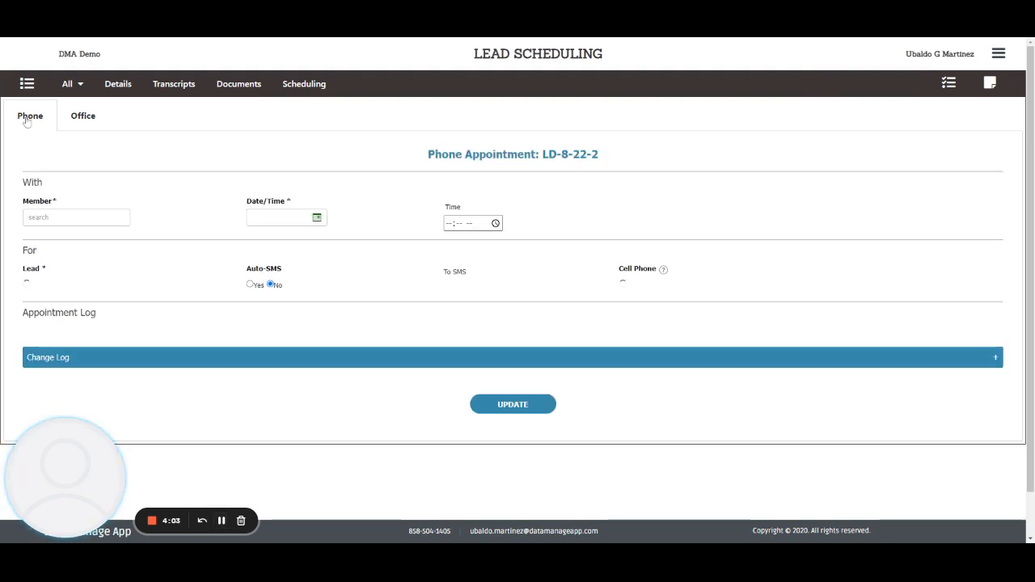
click(75, 118)
click(32, 118)
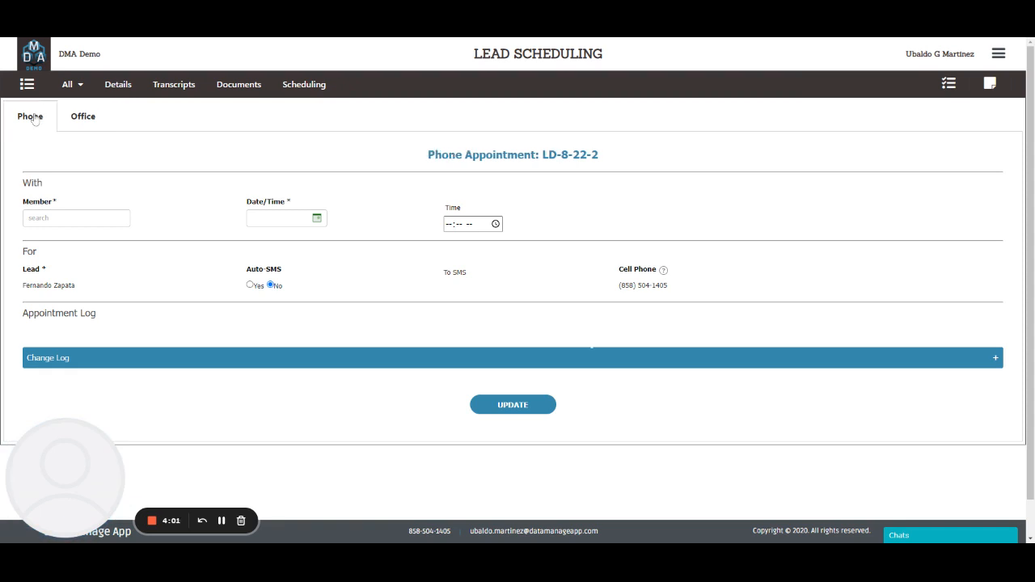
click(76, 218)
text(ub)
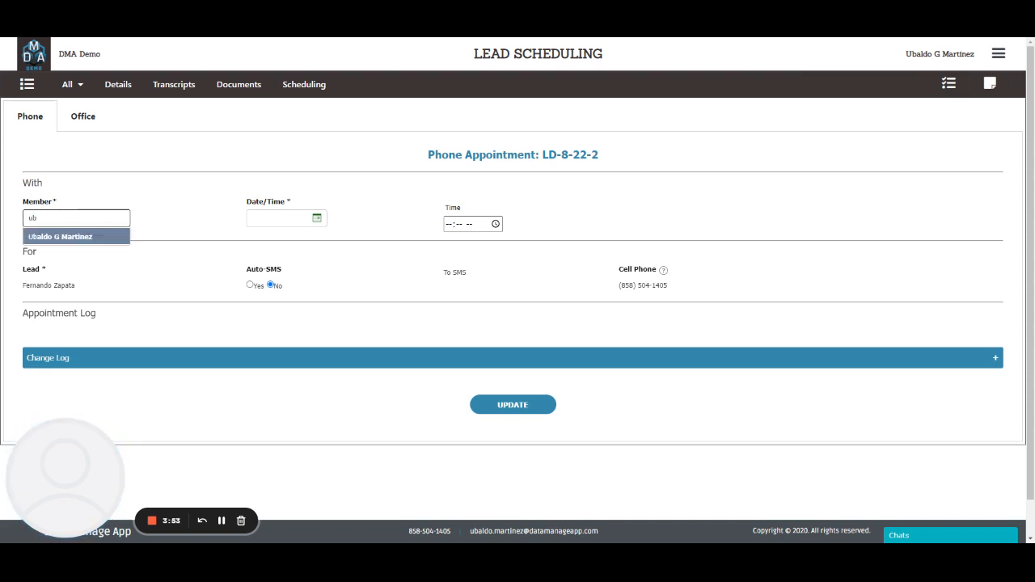
click(77, 236)
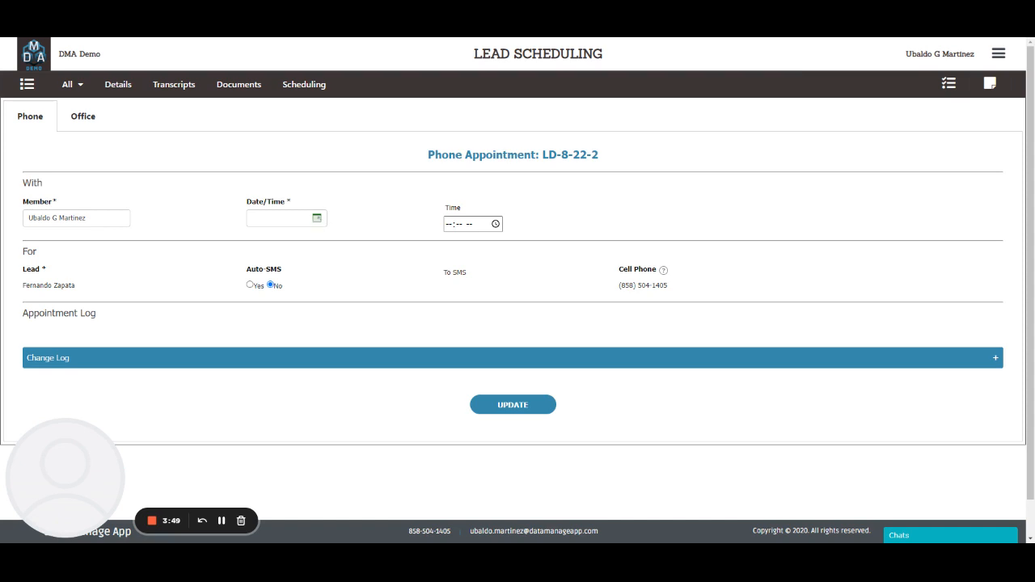
Set the phone appointment date to 06/03/2022 and time to 01:00 PM, then save the appointment.
click(317, 220)
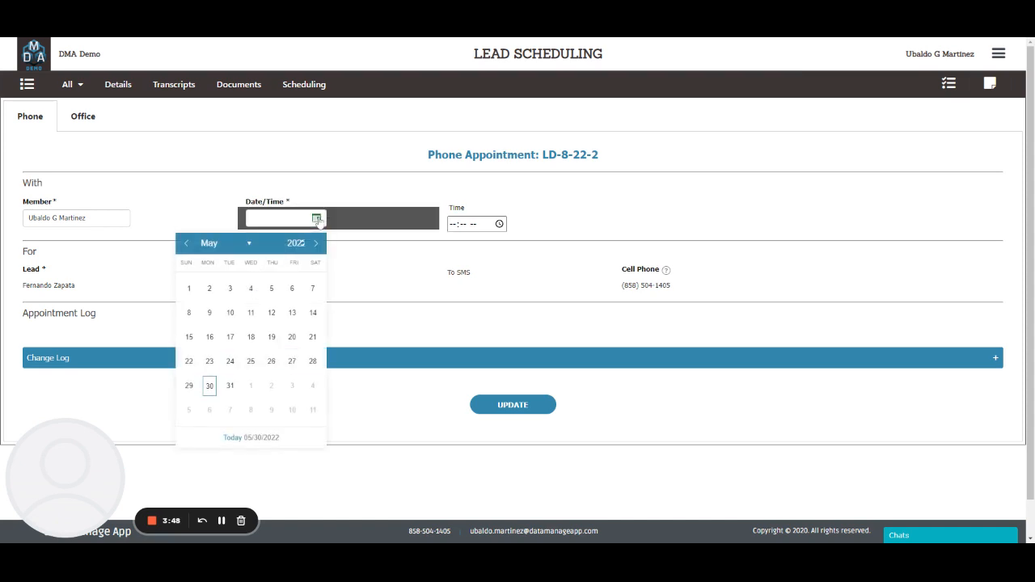
click(292, 387)
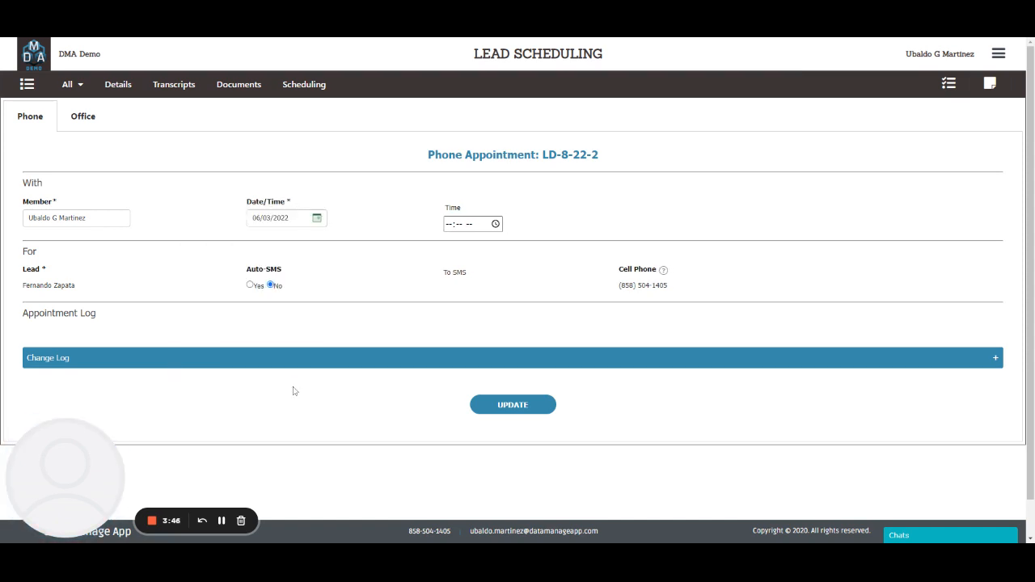
click(450, 224)
text(02:0)
text(01:00 PM)
drag(72, 289, 22, 295)
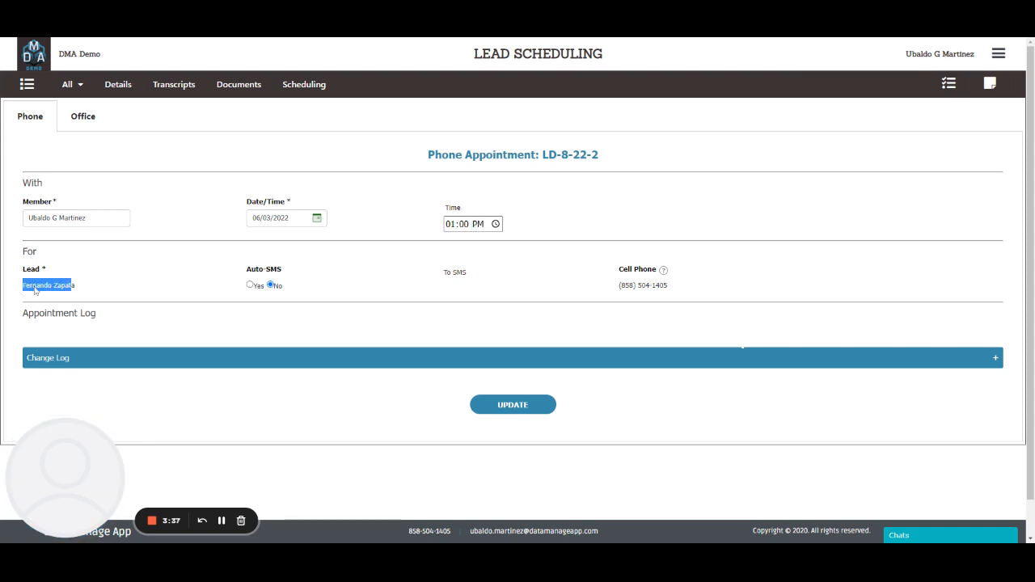
drag(666, 294, 628, 294)
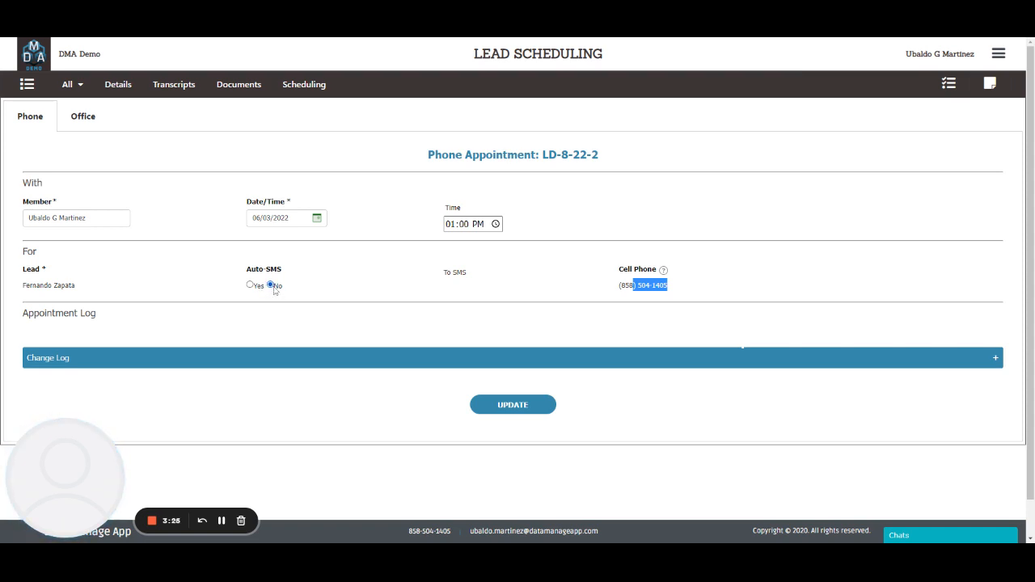
click(518, 415)
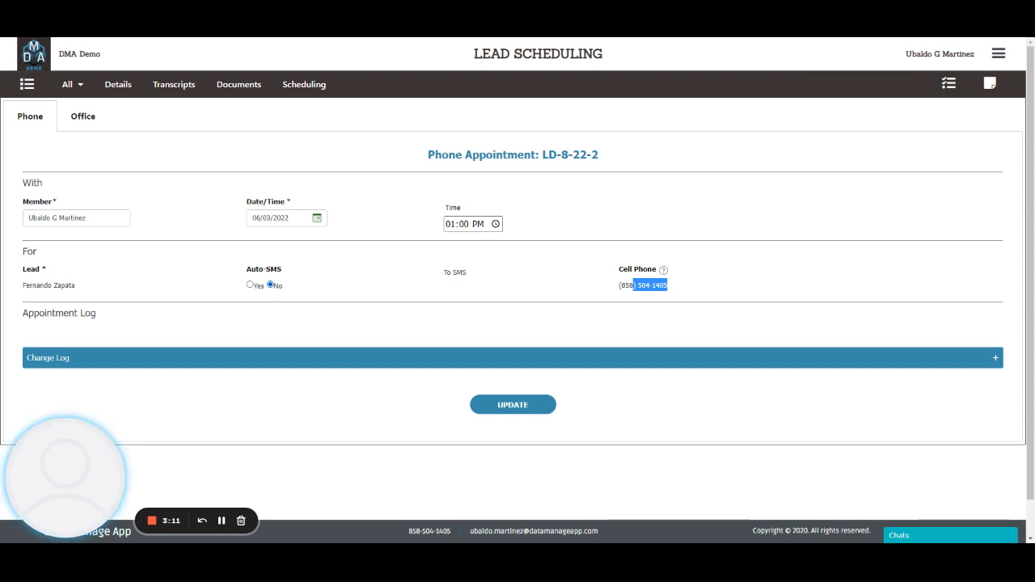
click(515, 406)
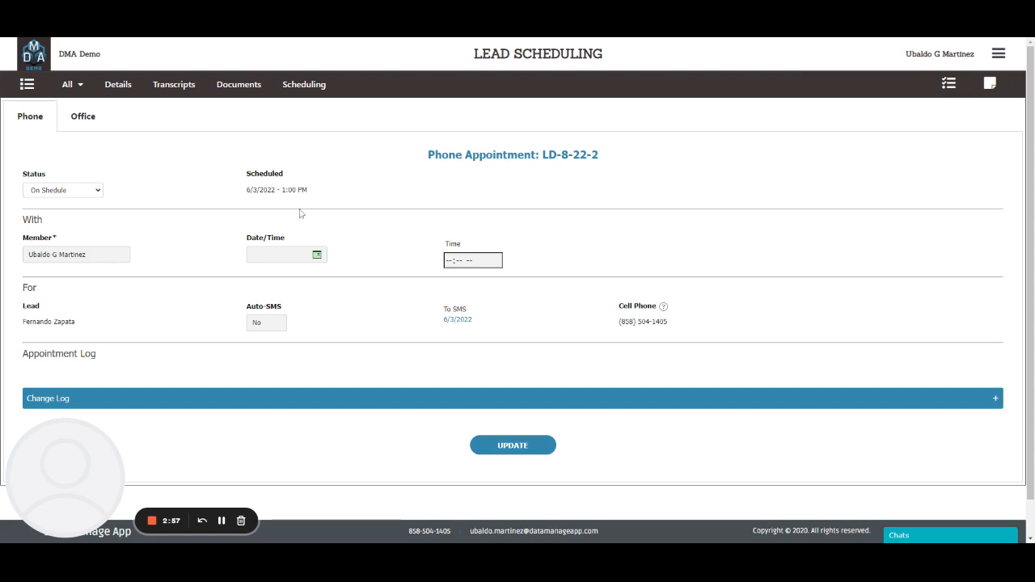
Check the scheduled appointment in the leads list and on the leads calendar.
drag(310, 193, 246, 191)
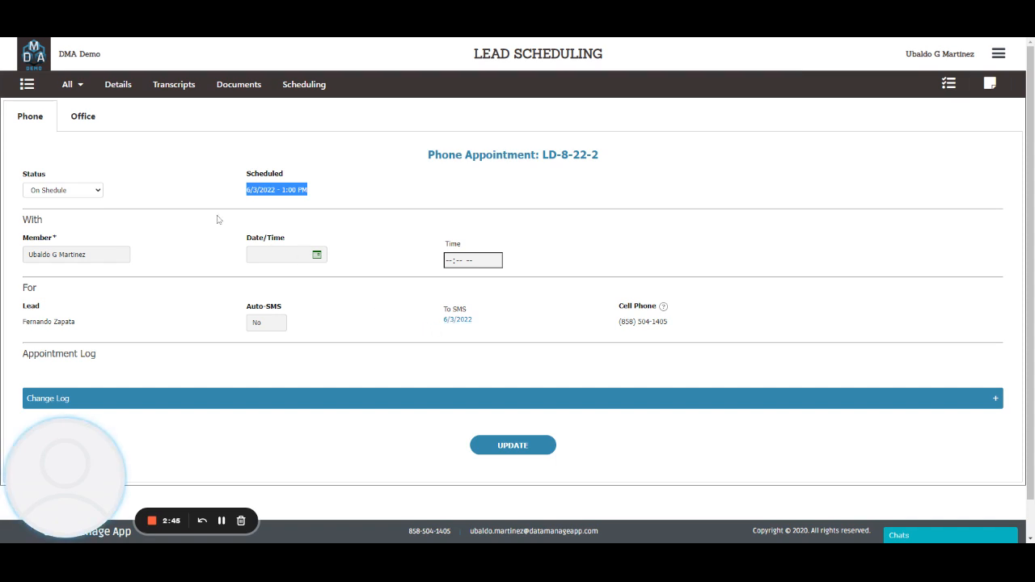
click(68, 85)
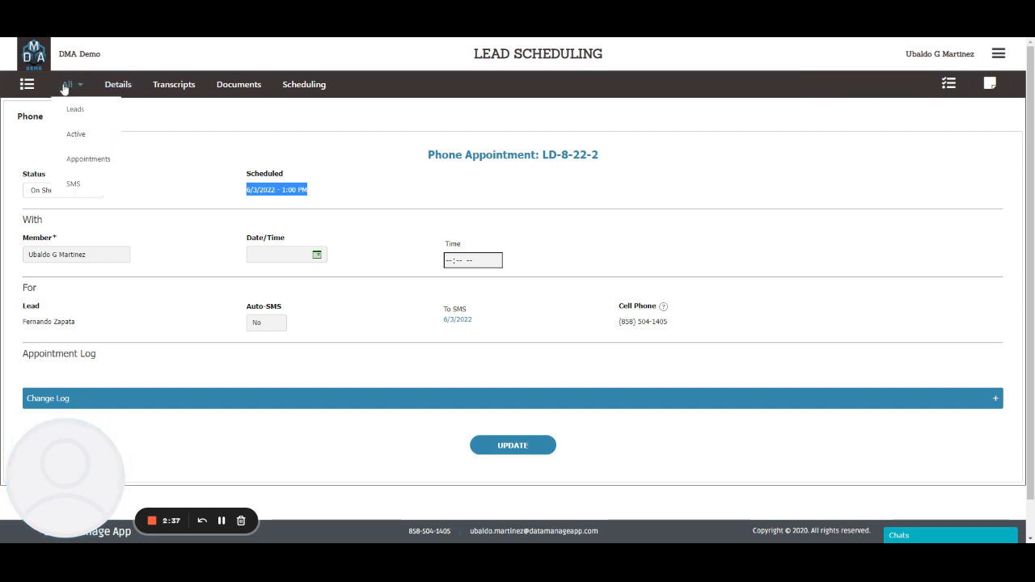
click(73, 113)
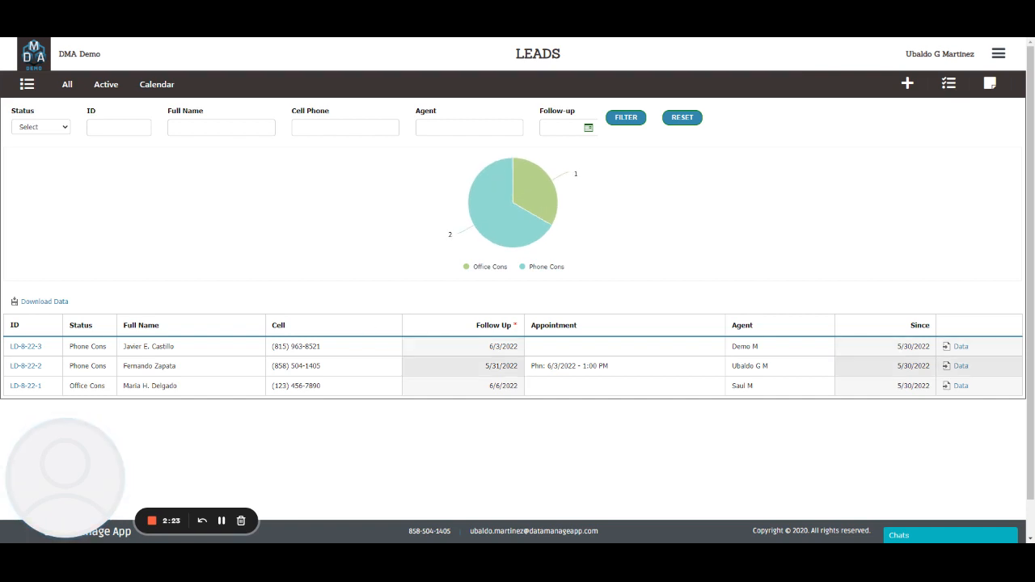
drag(624, 372, 533, 378)
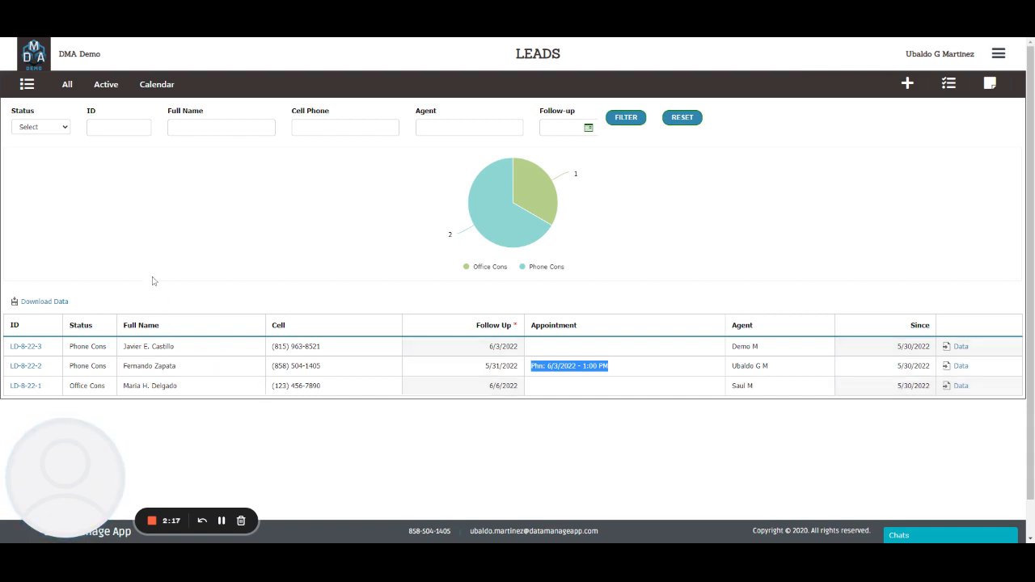
click(167, 89)
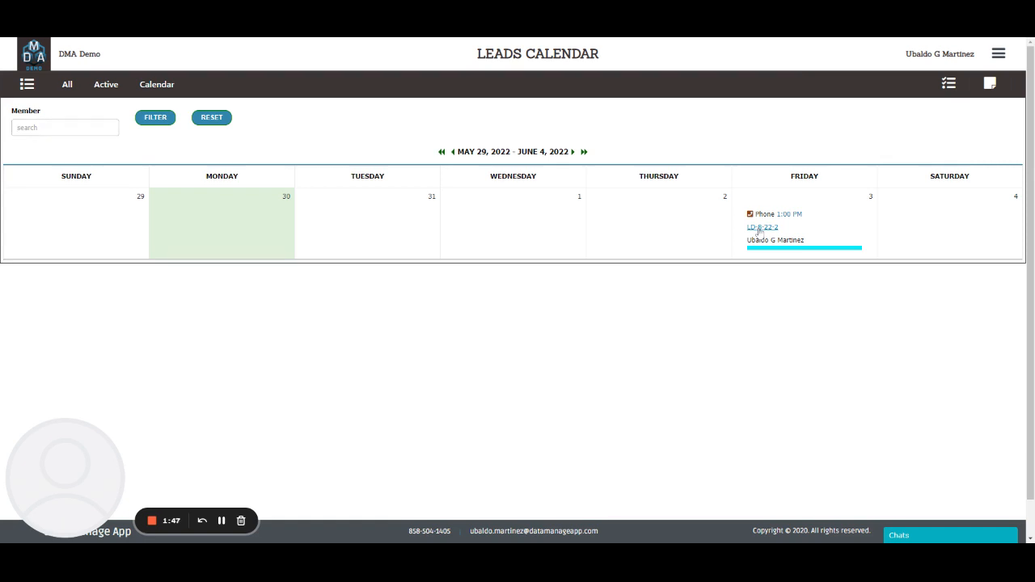
Open the lead from the calendar entry, write a short note for the lead, and submit it.
click(760, 228)
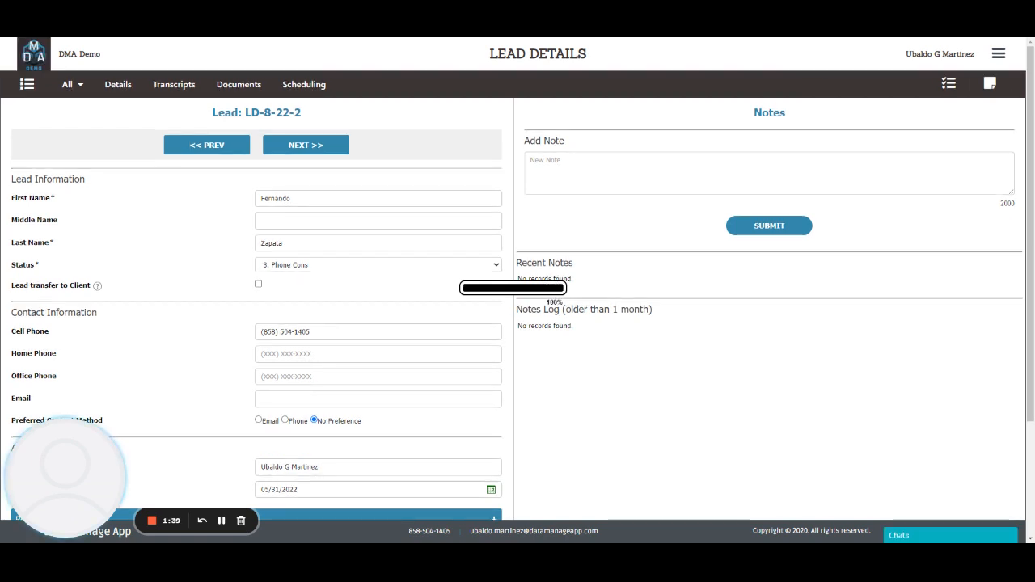
text(Note for Zapata)
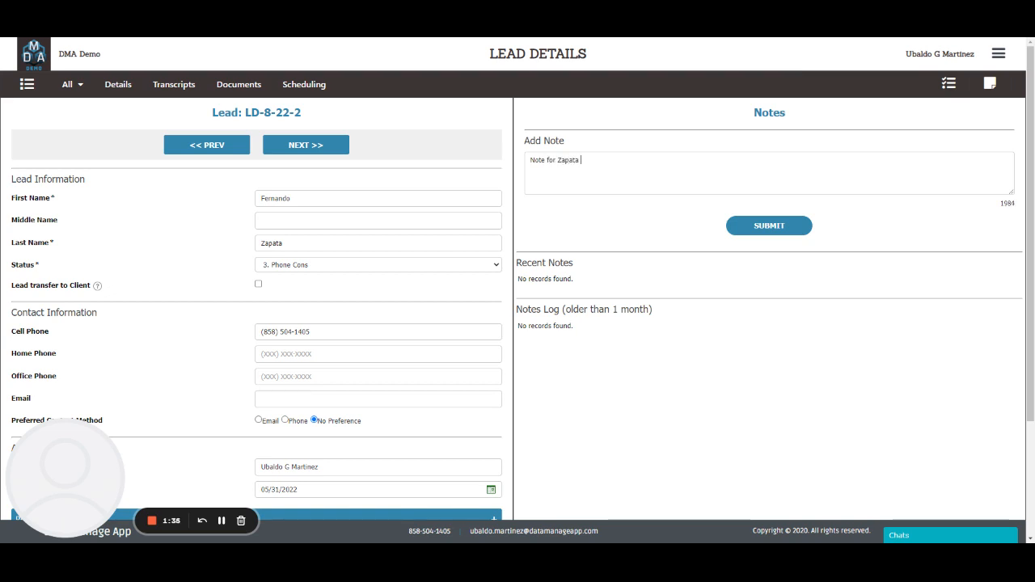
text( for something...)
click(762, 231)
click(761, 228)
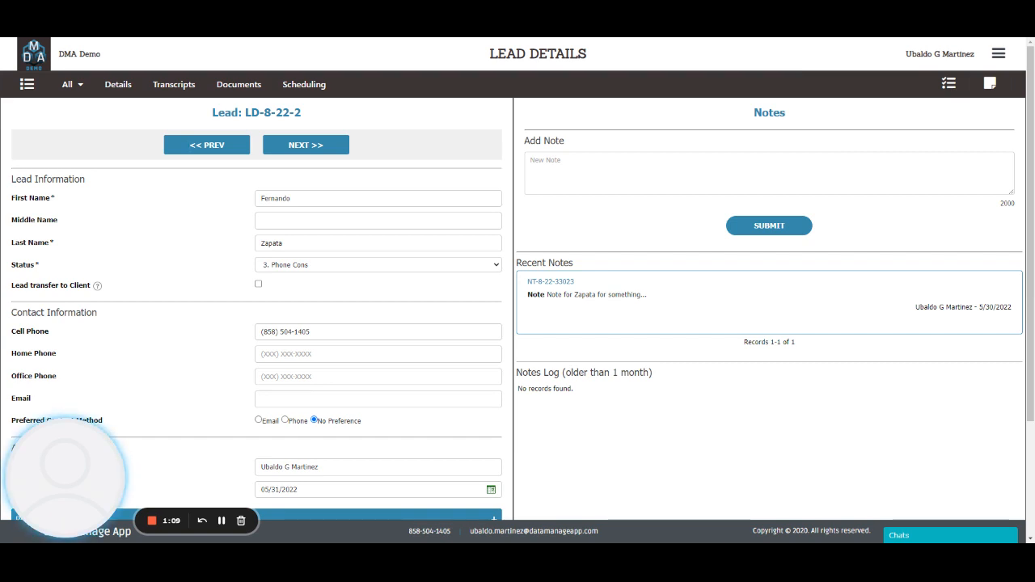
Set the phone appointment's status to Cancelled and update it.
click(317, 86)
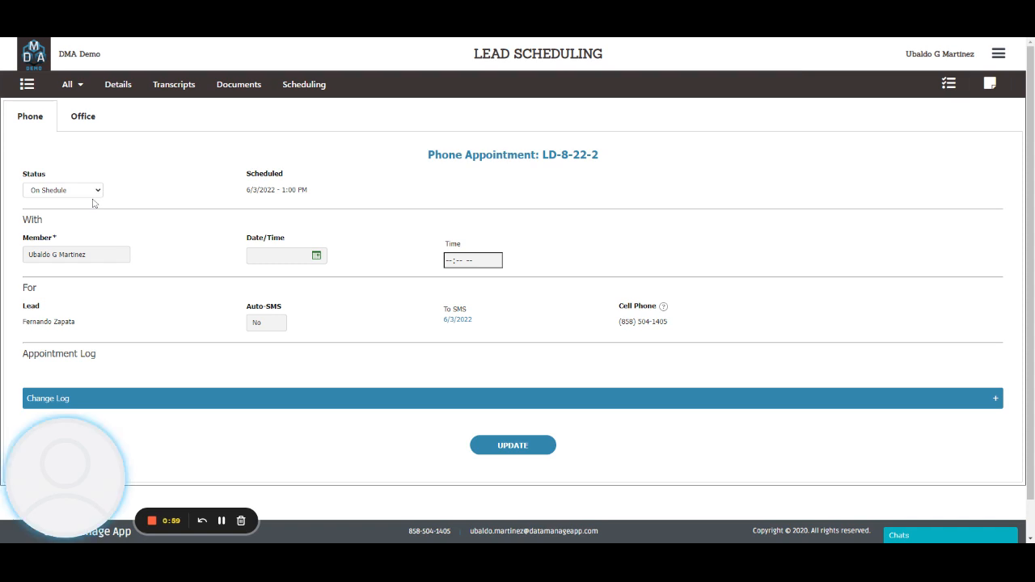
click(55, 215)
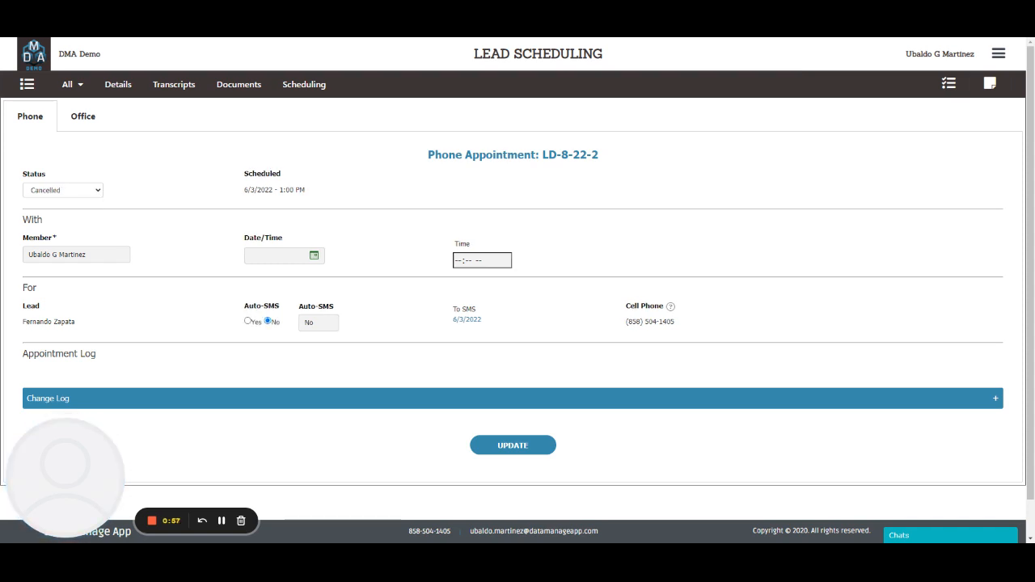
click(512, 446)
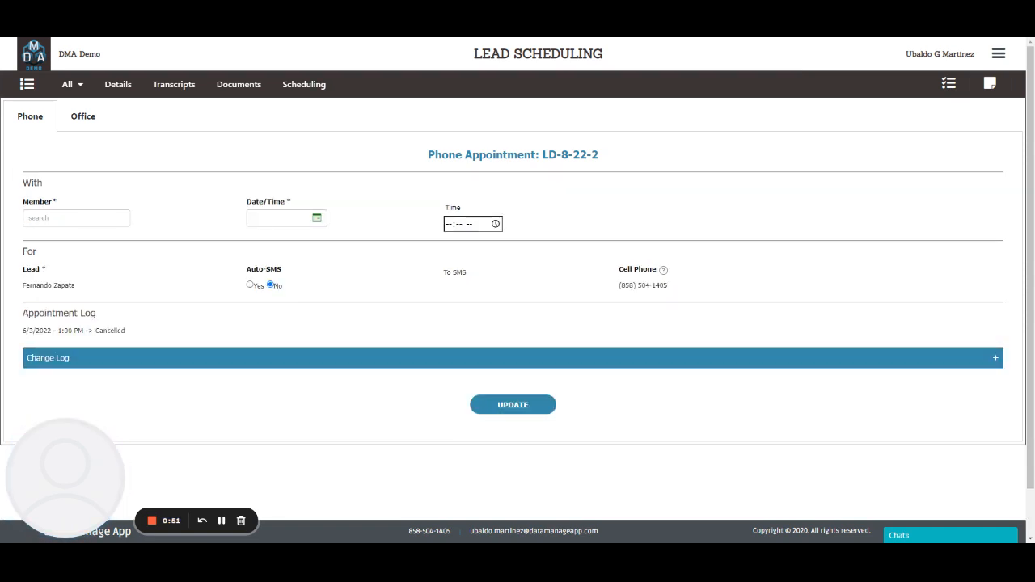
Open the list of all appointments.
click(69, 85)
mouse_move(83, 92)
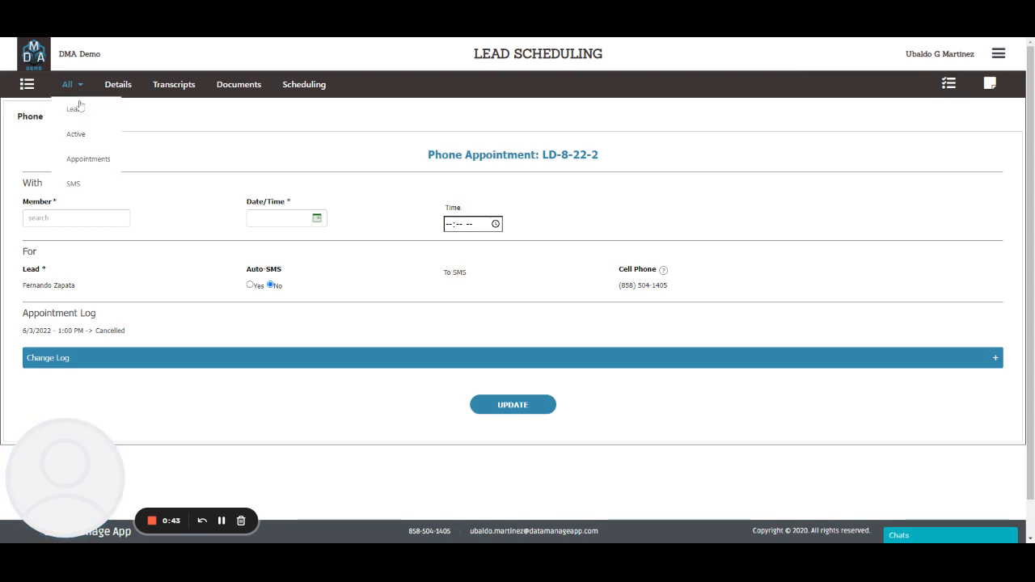
click(95, 166)
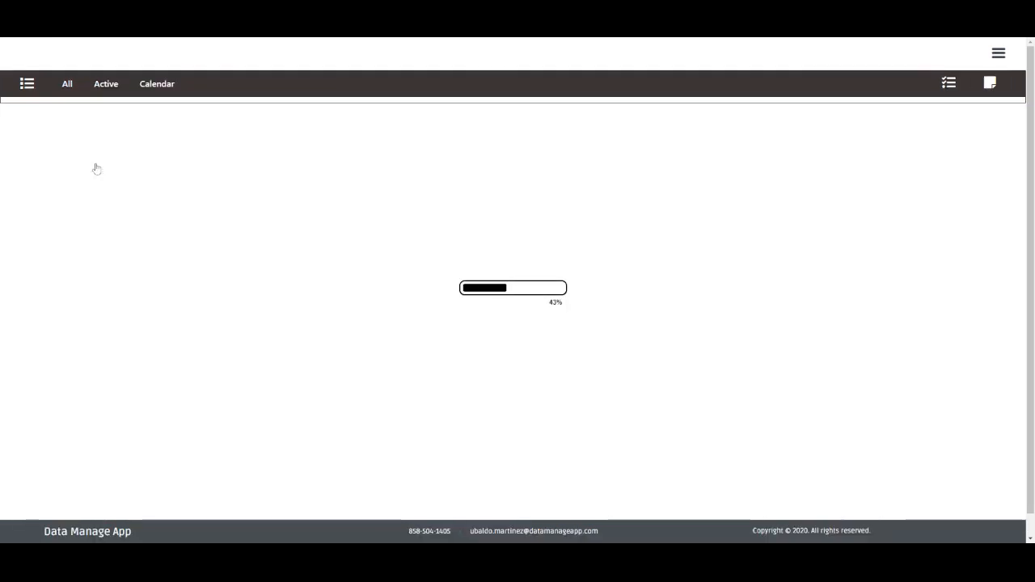